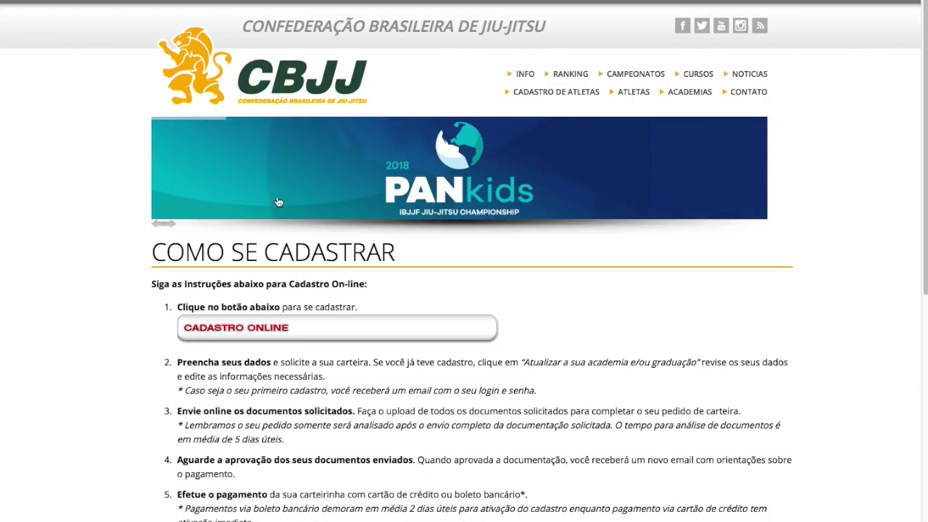
Go to CADASTRO ONLINE and expand 'Não tenho cadastro' on the IBJJF login page.
left_click(273, 327)
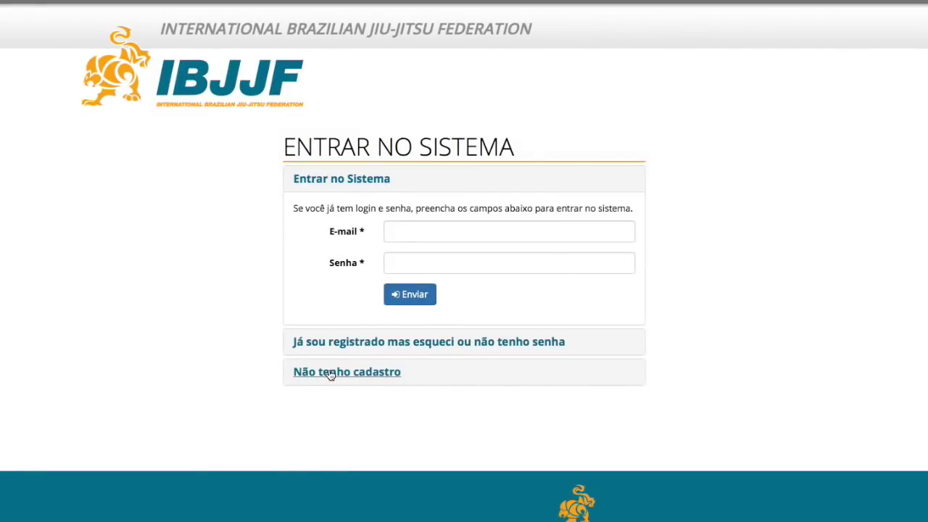
left_click(330, 374)
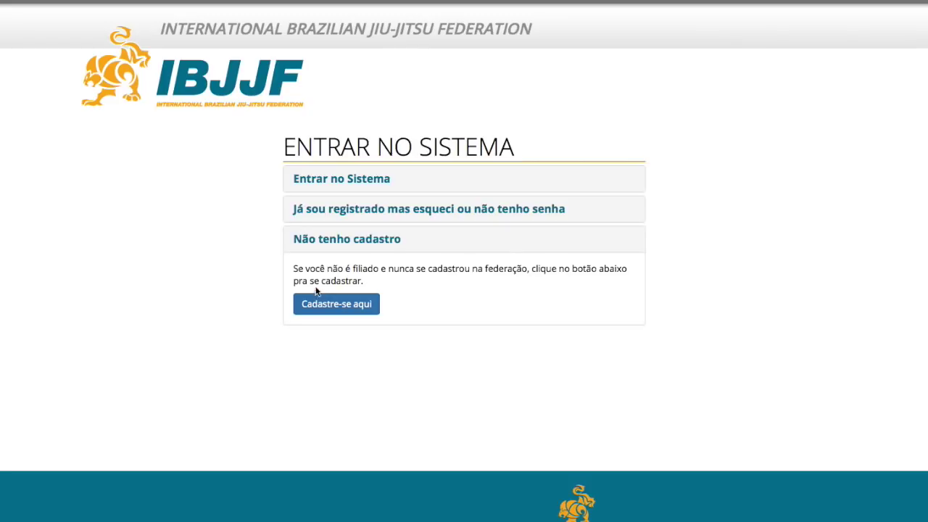
Start a new athlete registration and enter the athlete's names and 1998 birth date.
left_click(337, 303)
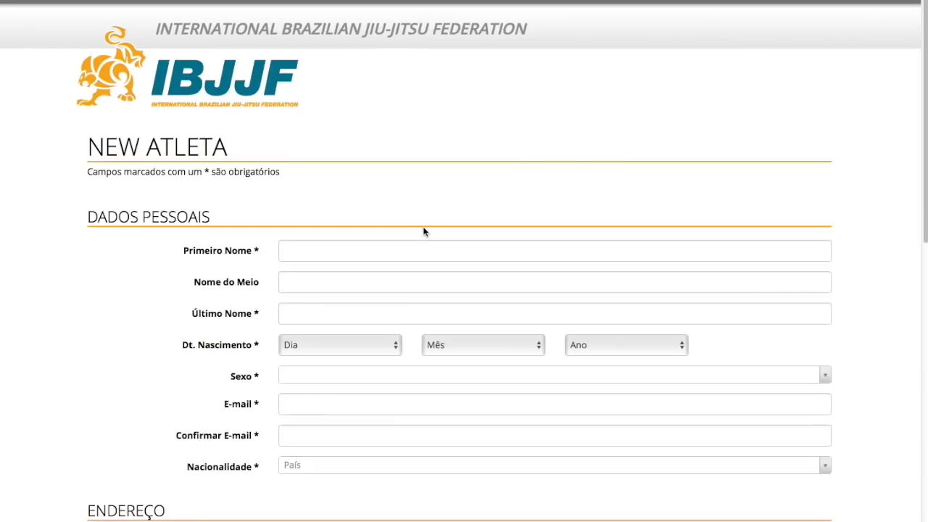
left_click(383, 256)
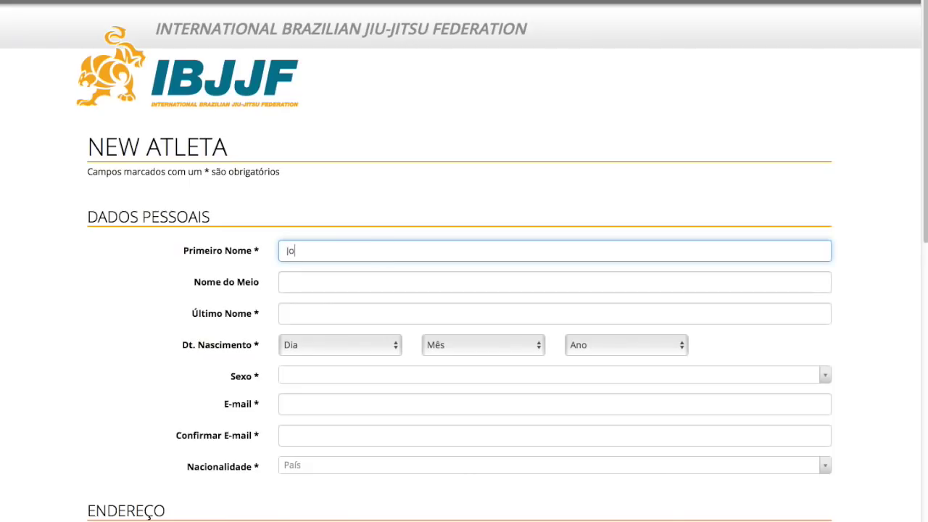
left_click(287, 282)
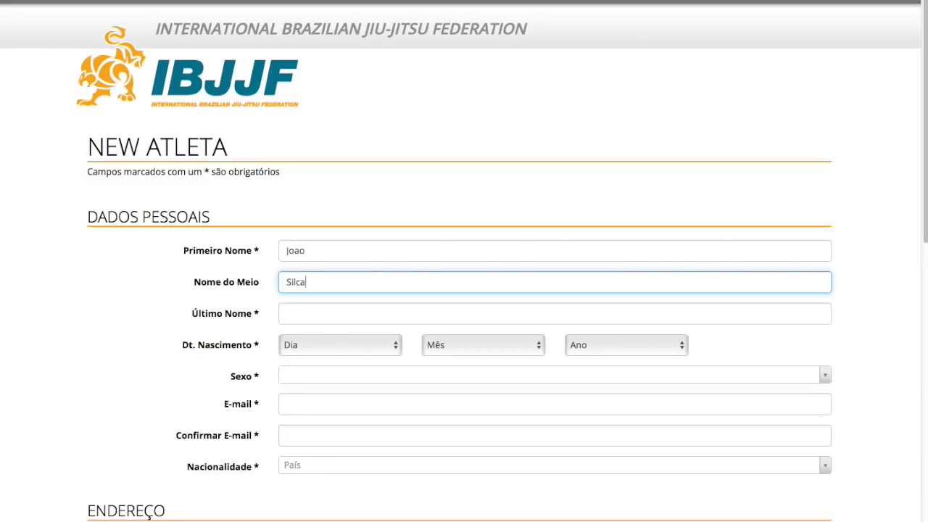
type("Silva")
key("Tab")
type("Sil")
key("Tab")
type("01")
key("Tab")
type("j")
left_click(599, 347)
type("1998")
key("Return")
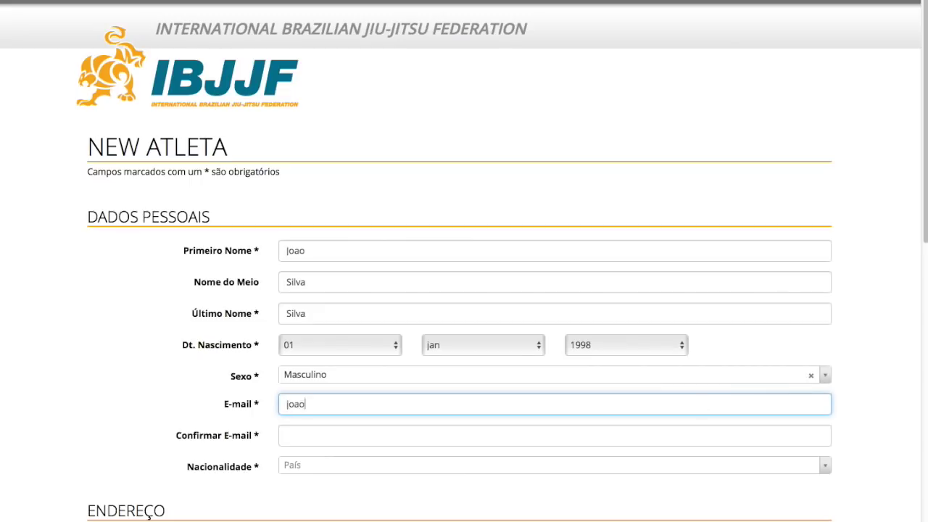
Enter and confirm the athlete's e-mail address, and set nationality to Brasil.
right_click(298, 406)
left_click(320, 404)
right_click(313, 435)
left_click(314, 435)
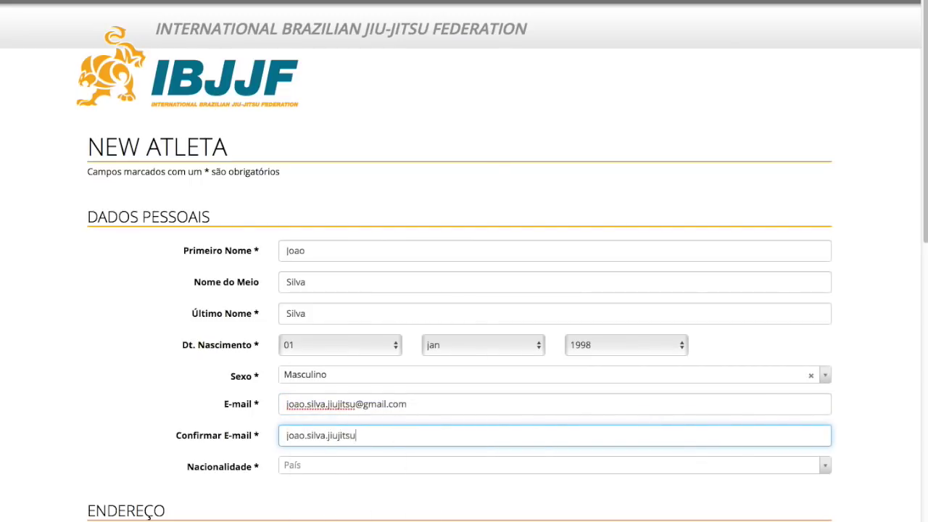
left_click(338, 464)
type("Brasil")
key("Return")
Fill in the athlete's postal address with country Brasil, plus the phone number.
scroll(580, 363, "down", 5)
left_click(391, 170)
type("Rua Sem nome")
key("Tab")
type("s/n")
key("Tab")
type("Sao Paulo")
key("Tab")
type("Sao Paulo")
key("Tab")
type("01532001")
key("Tab")
type("Brasil")
key("Return")
key("Tab")
type("11-99999-00000")
key("Tab")
Choose Branca belt, Barbosa Jiu-Jitsu academy and its professor, and accept the terms of use.
scroll(435, 401, "down", 3)
left_click(341, 319)
left_click(324, 352)
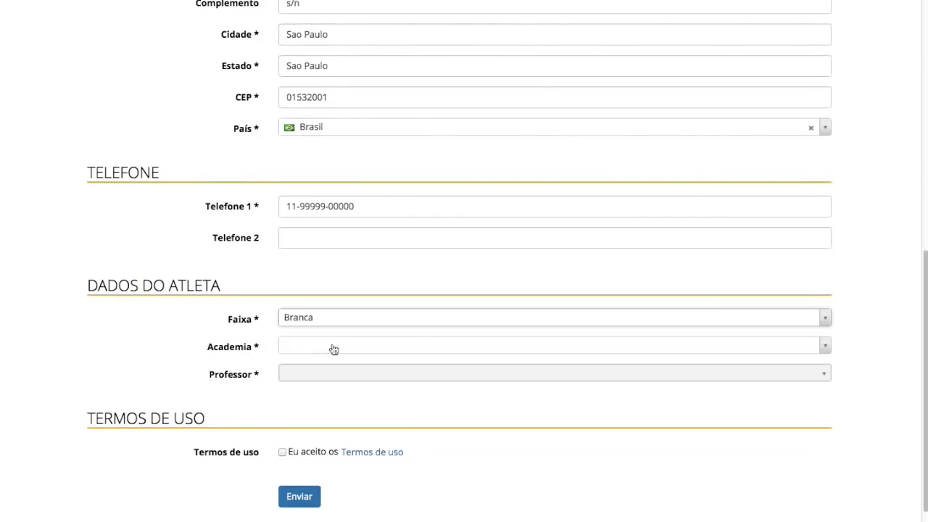
left_click(332, 345)
type("barbosa")
left_click(380, 382)
left_click(379, 374)
left_click(352, 444)
left_click(282, 453)
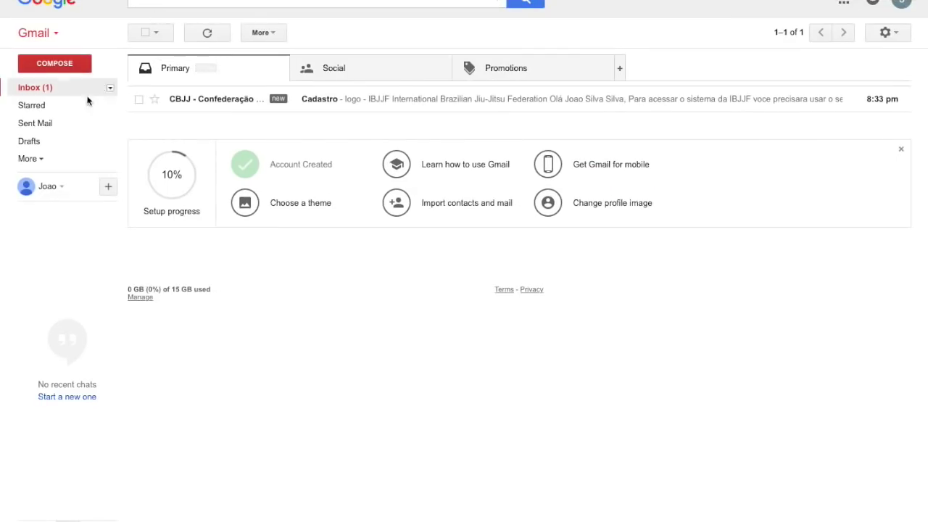
Read the CBJJ 'Cadastro' e-mail in the inbox, then start a new membership card request.
left_click(40, 90)
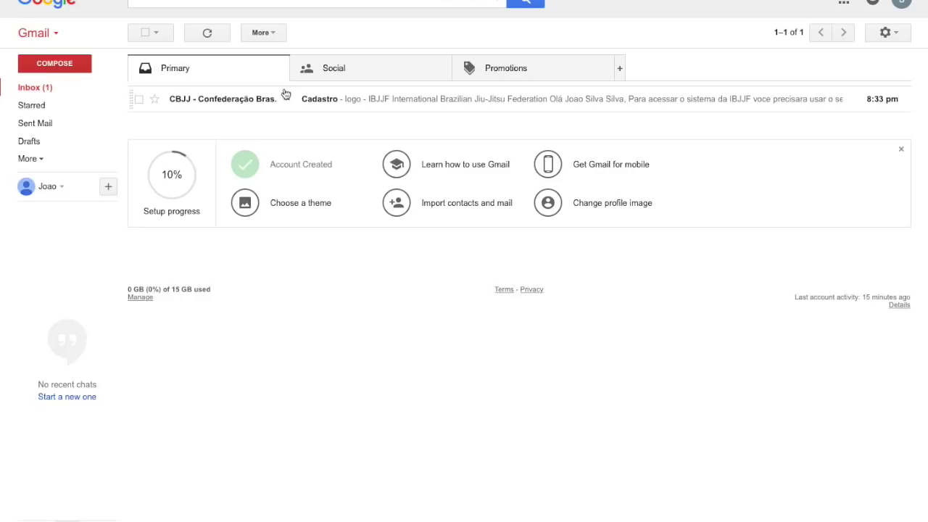
left_click(246, 103)
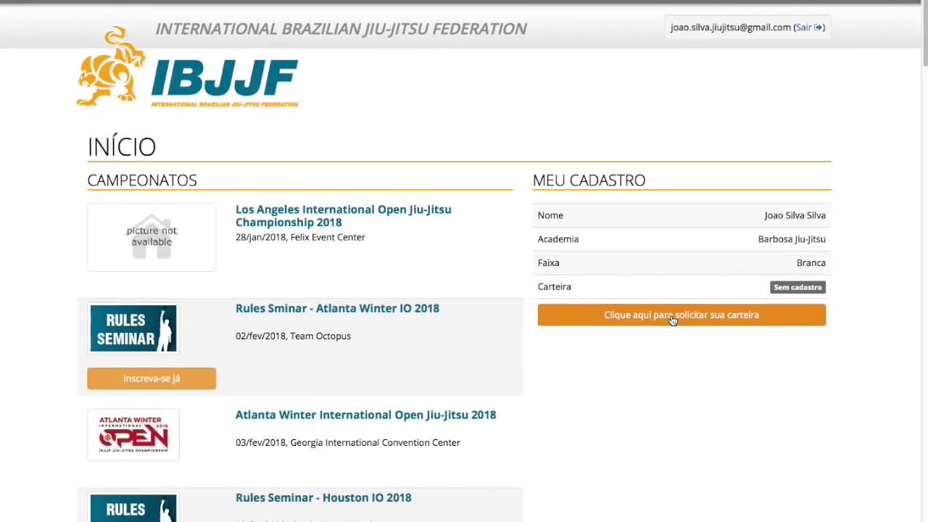
left_click(672, 319)
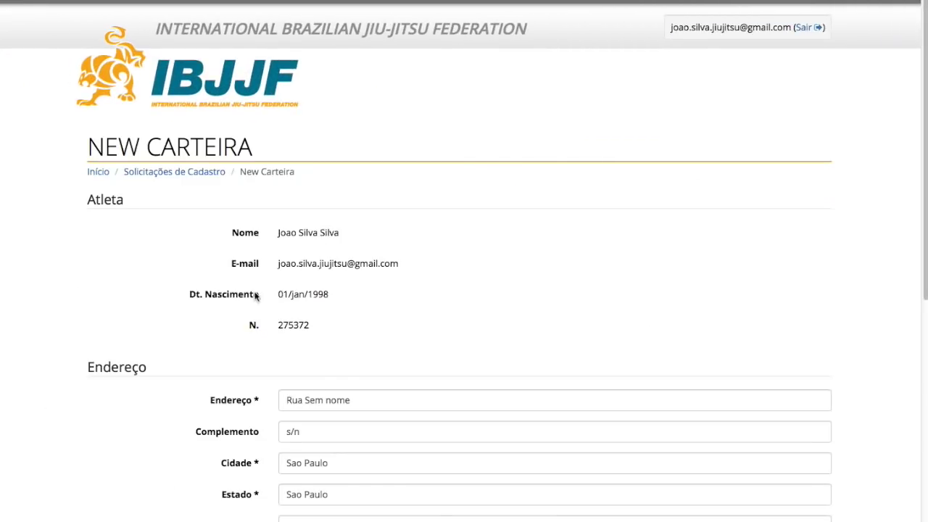
Submit the NEW CARTEIRA request, then agree to the waiver and send it.
left_click_drag(918, 145, 887, 401)
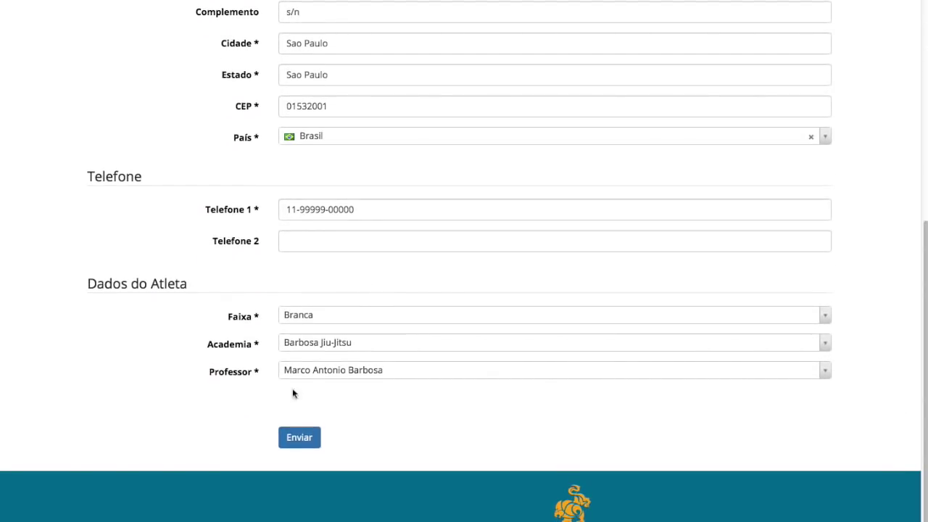
left_click(300, 438)
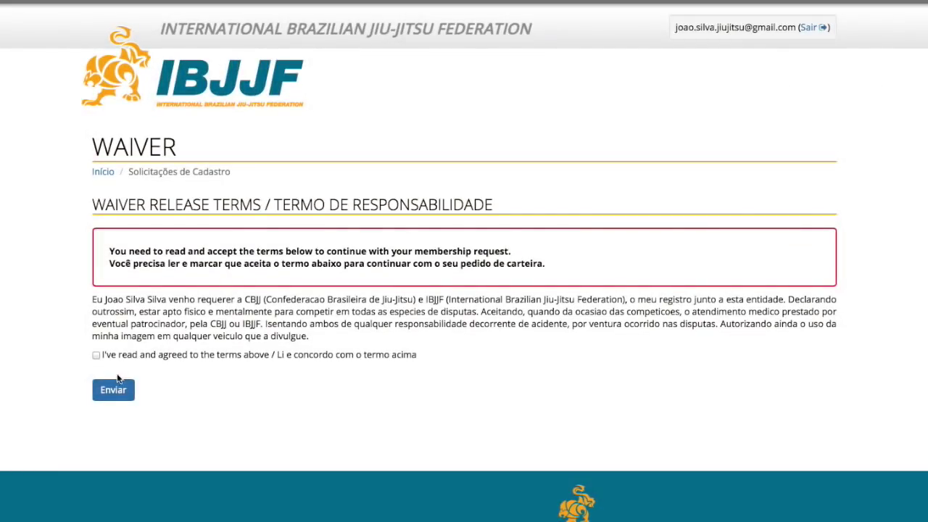
left_click(97, 354)
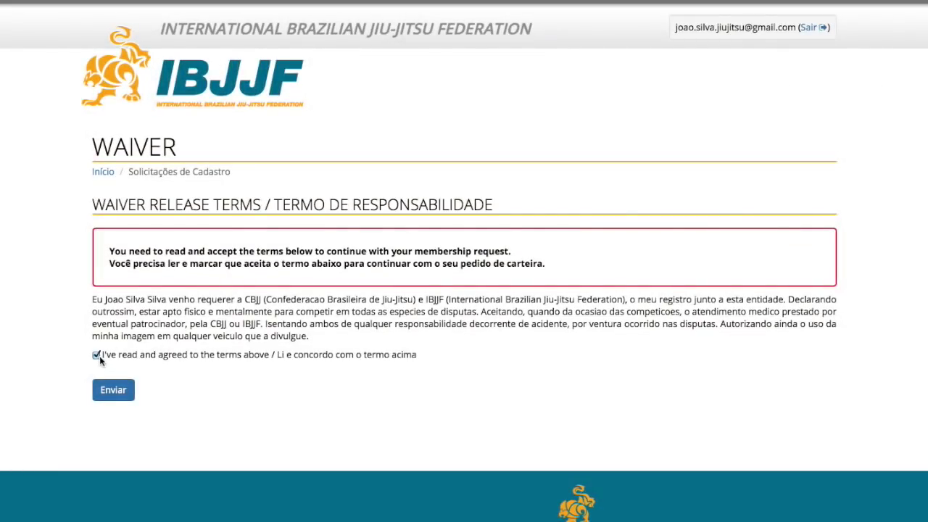
left_click(115, 393)
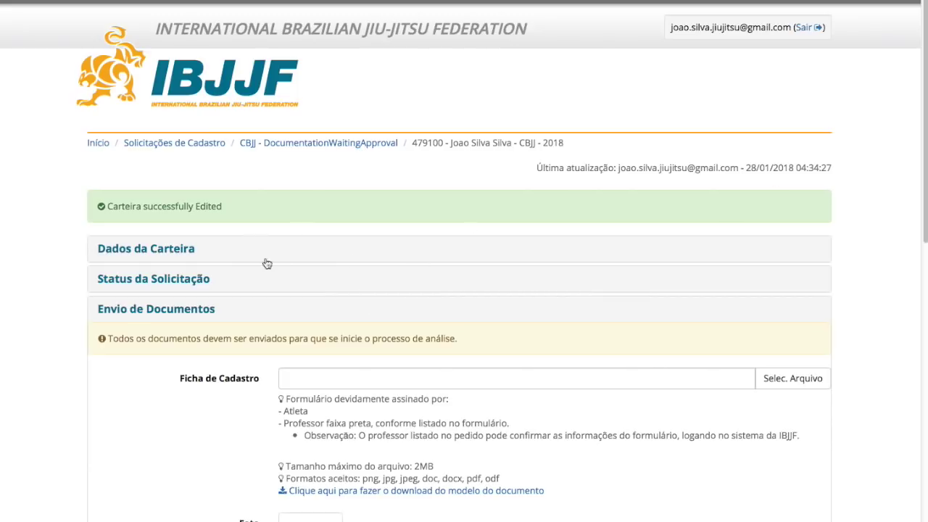
left_click(172, 255)
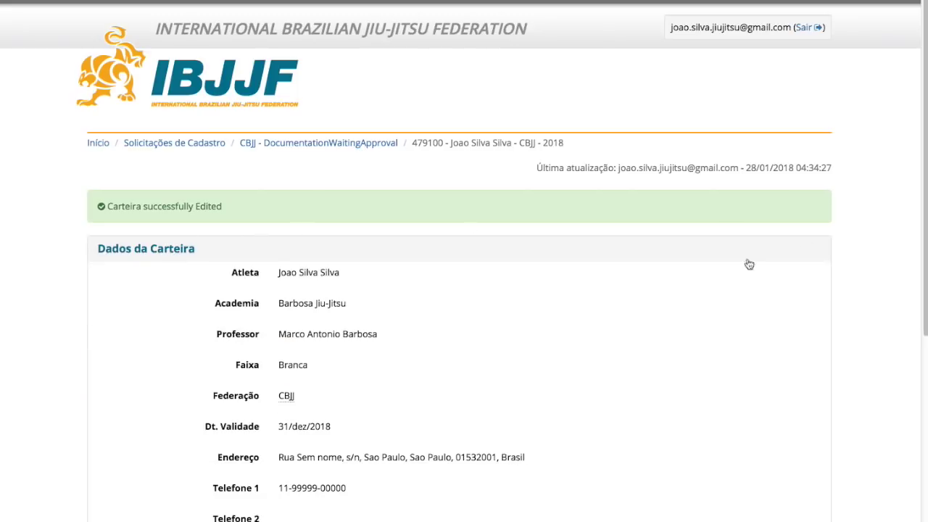
left_click_drag(922, 178, 884, 385)
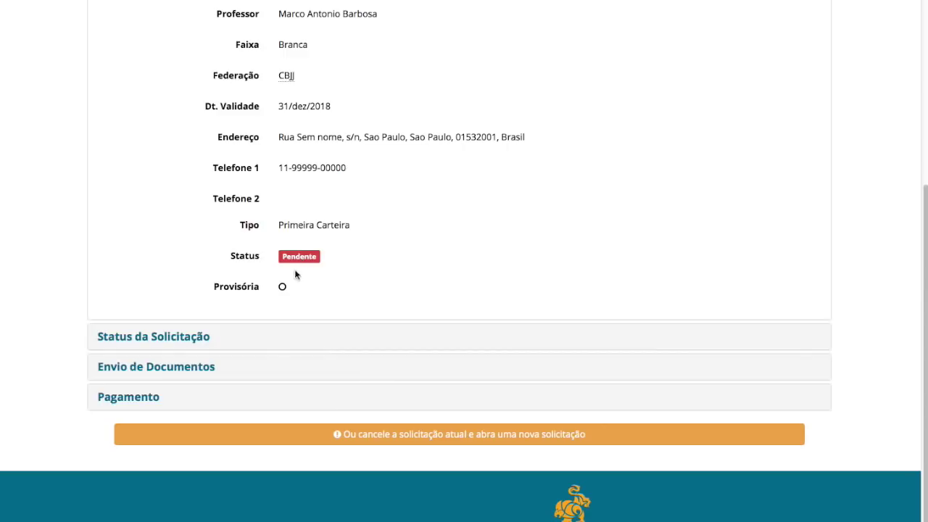
left_click(174, 343)
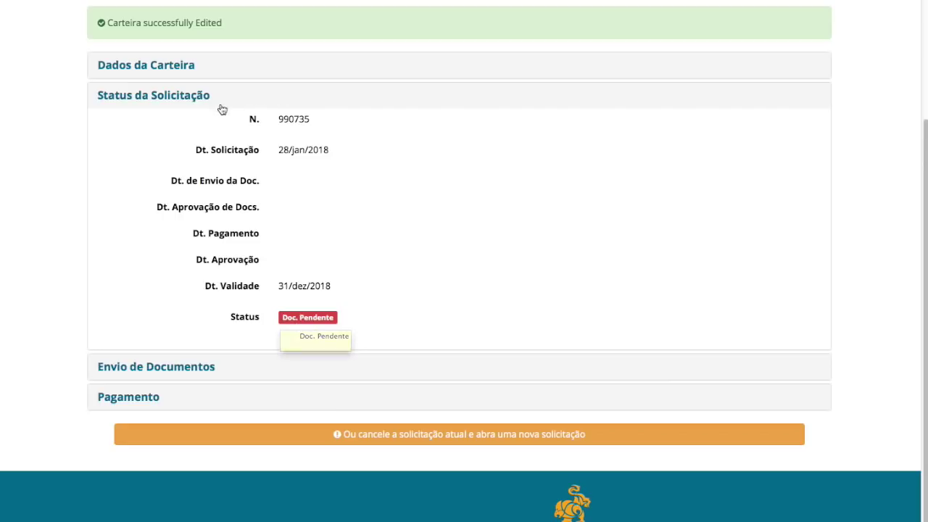
left_click(196, 369)
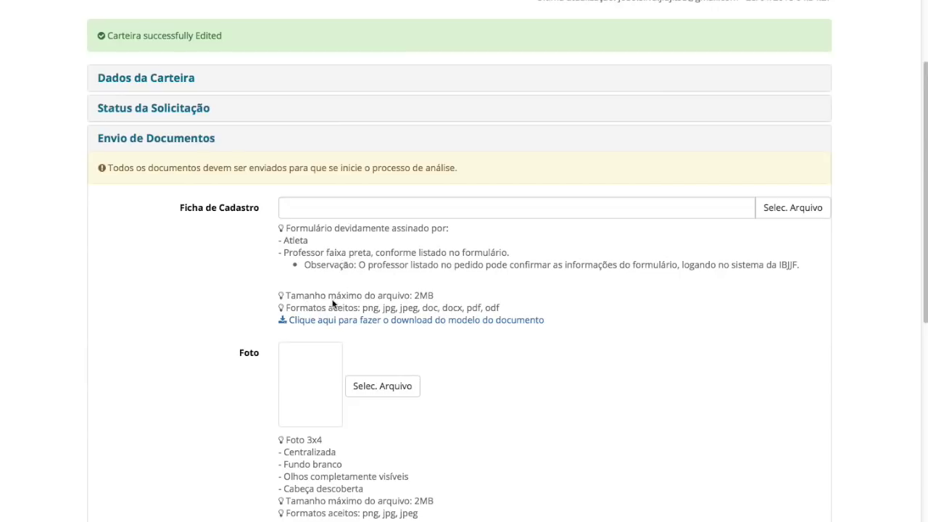
Open the pre-filled Solicitação de Cadastro form and scroll through it.
left_click(419, 321)
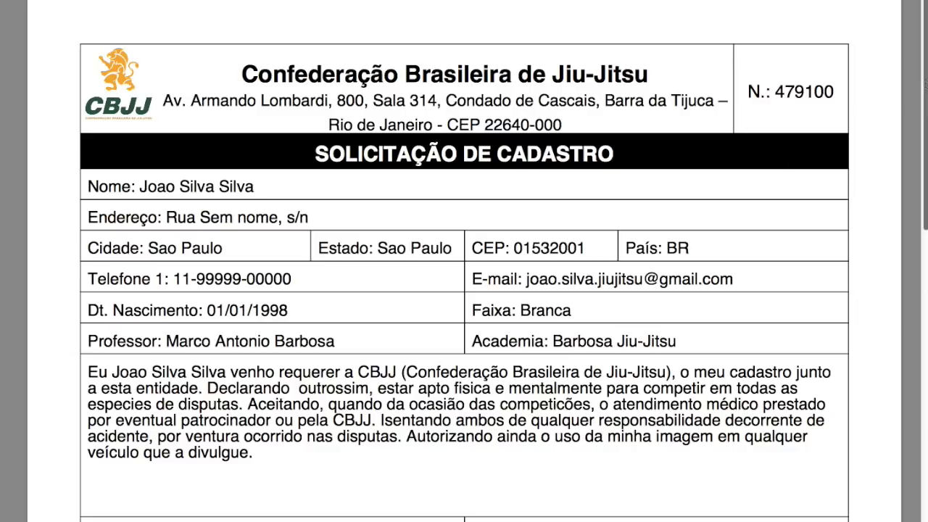
scroll(926, 92, "down", 2)
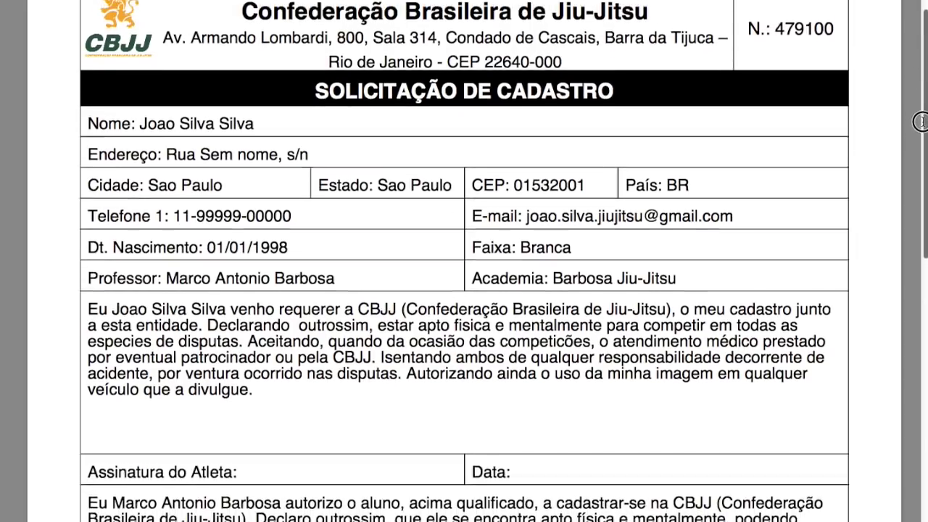
scroll(921, 107, "down", 5)
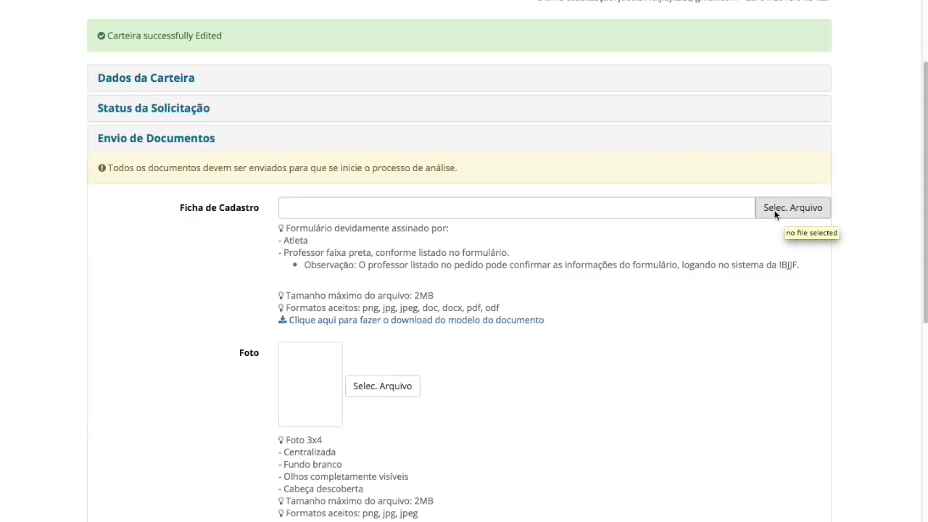
Browse the 99 THUMB folder for the athlete photo, then expand the Pagamento section.
scroll(922, 203, "down", 2)
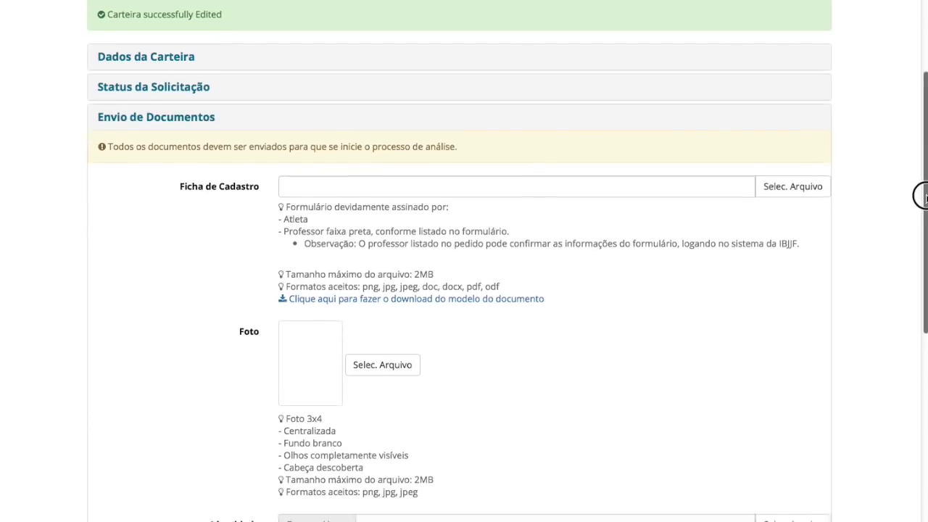
left_click_drag(922, 204, 913, 272)
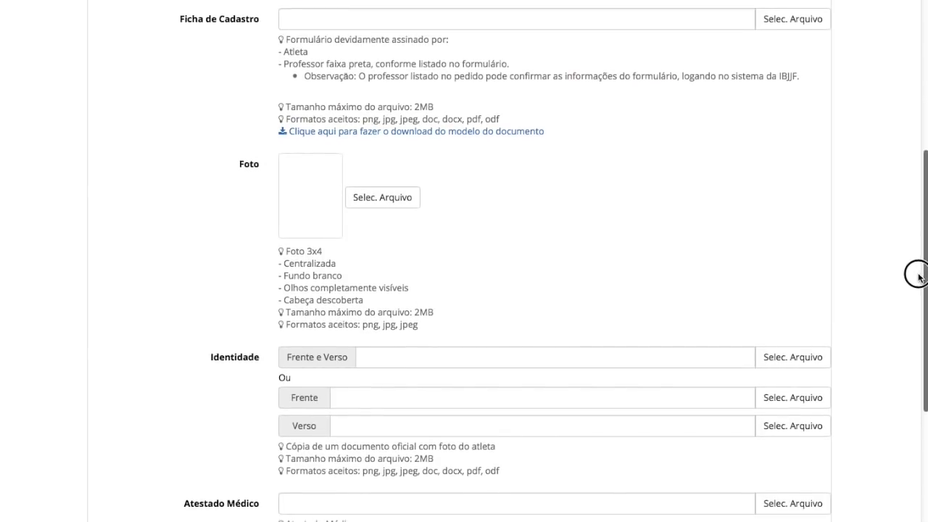
left_click(383, 199)
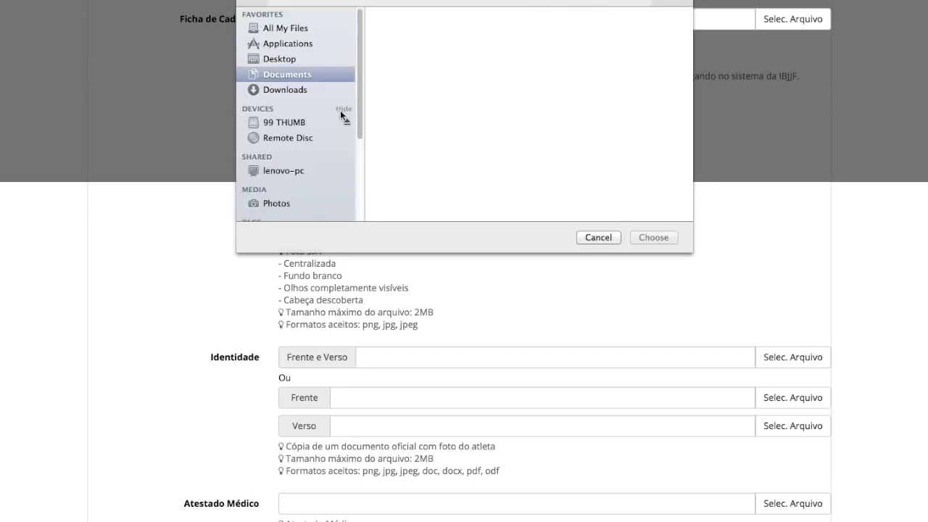
left_click(294, 124)
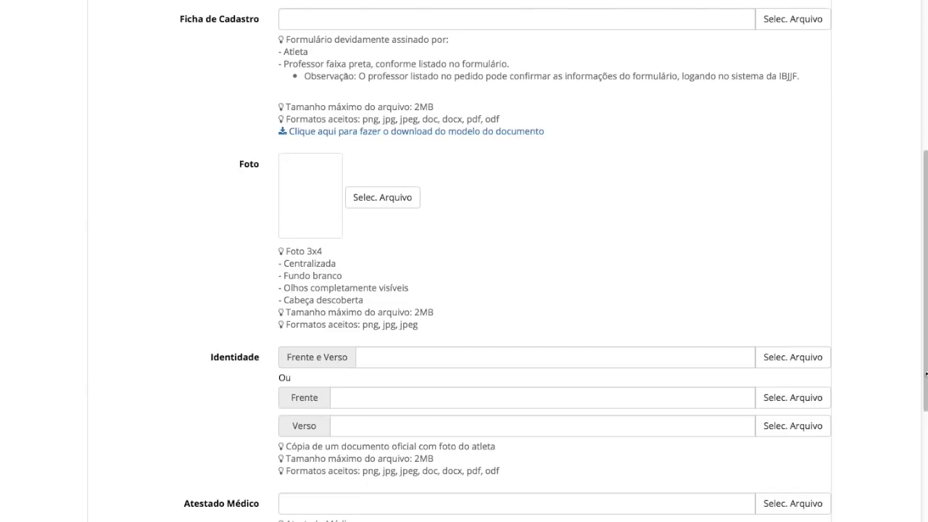
left_click_drag(926, 379, 917, 462)
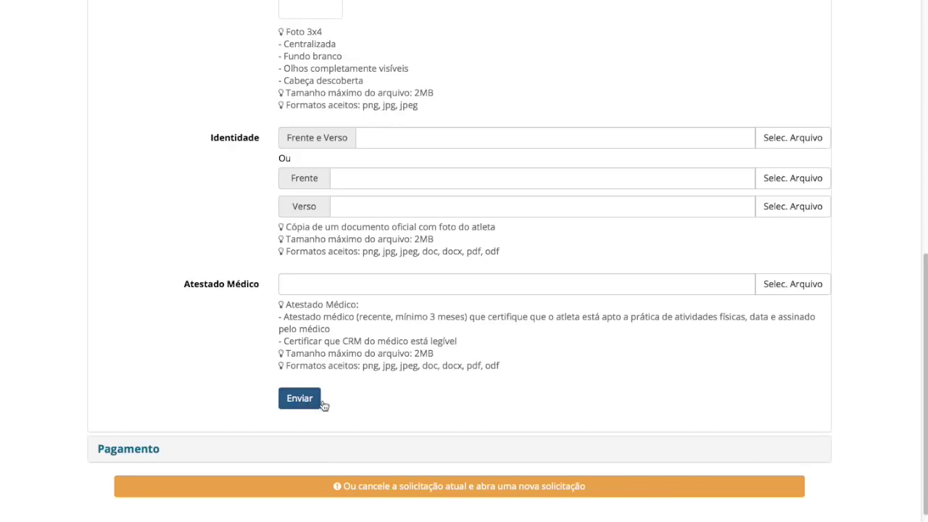
left_click(150, 447)
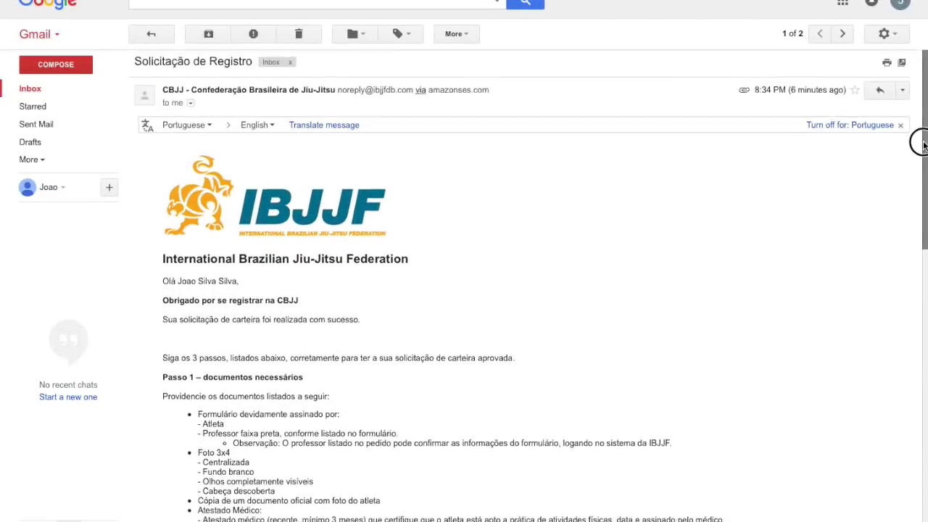
Scroll through the CBJJ confirmation e-mail's Passo 2 and Passo 3 instructions.
left_click_drag(918, 145, 906, 283)
left_click_drag(923, 242, 918, 301)
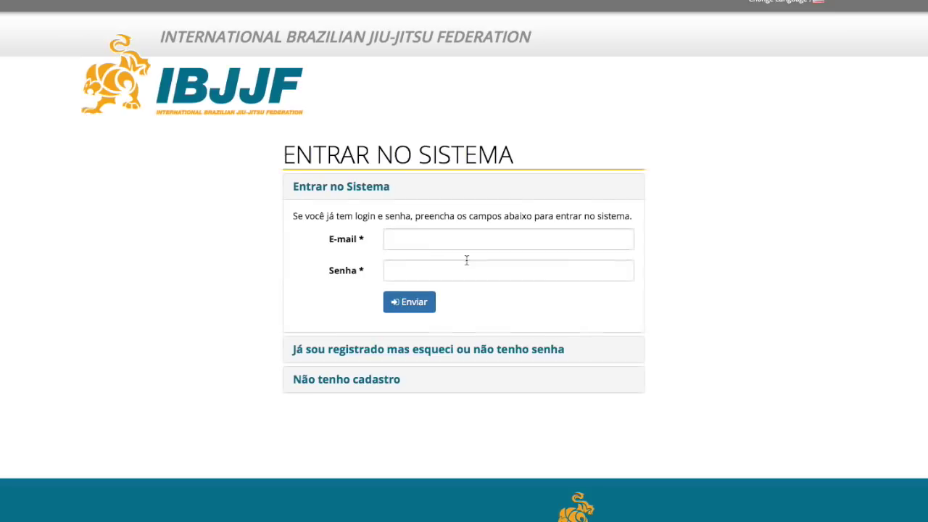
Enter the athlete account's e-mail and password in the IBJJF login form.
left_click(418, 246)
left_click(507, 270)
type("•••••")
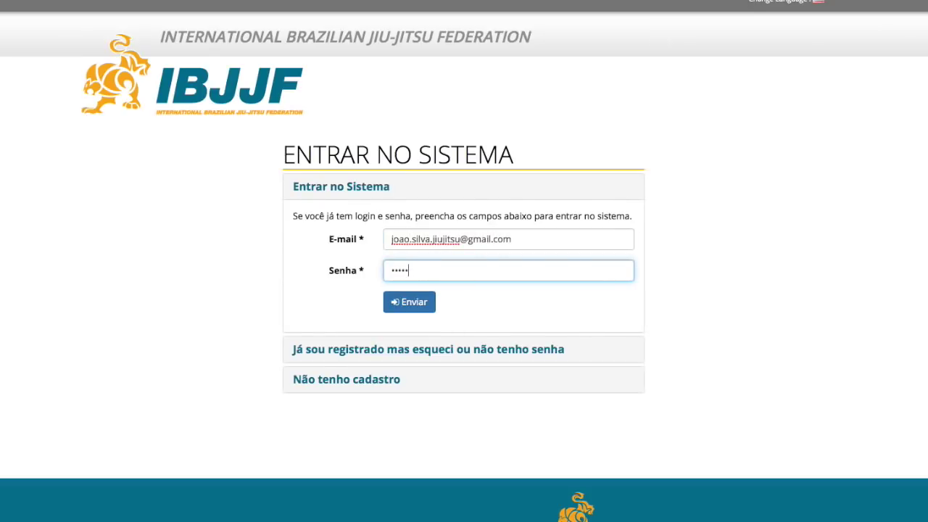
Log in, let Safari save the password, and open the pending items from the Início dashboard.
left_click(408, 303)
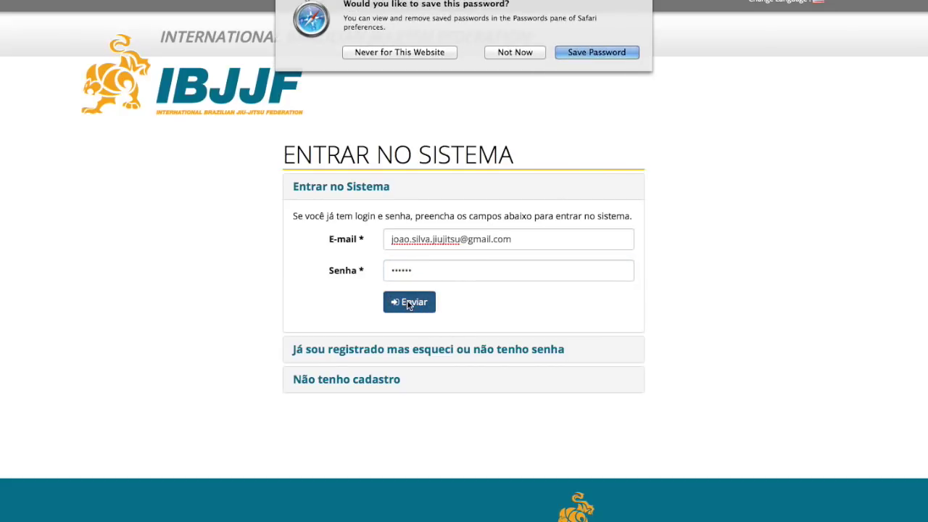
key("Return")
scroll(911, 208, "down", 5)
scroll(912, 137, "up", 5)
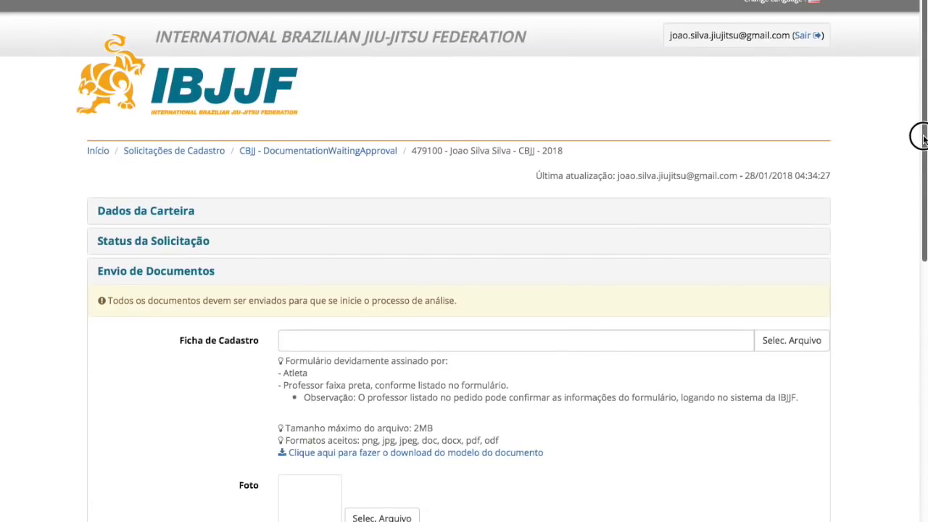
left_click(98, 154)
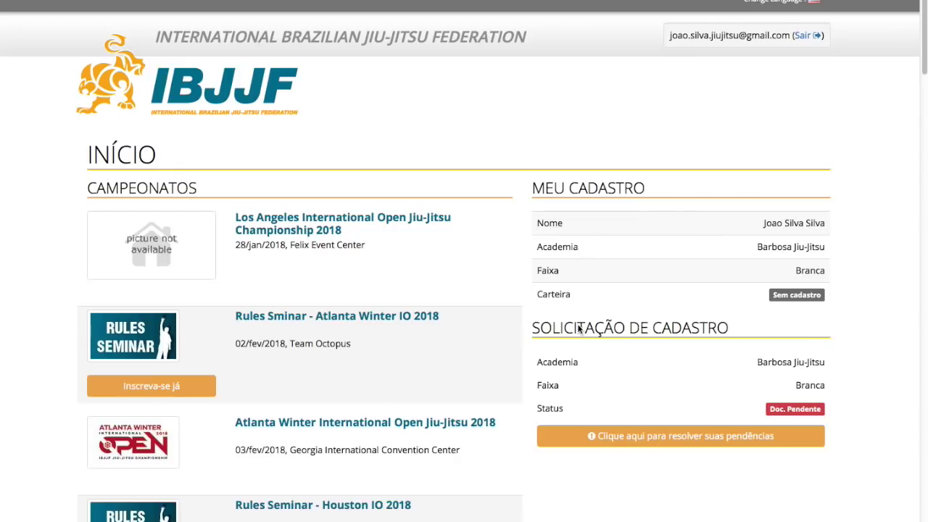
left_click(683, 438)
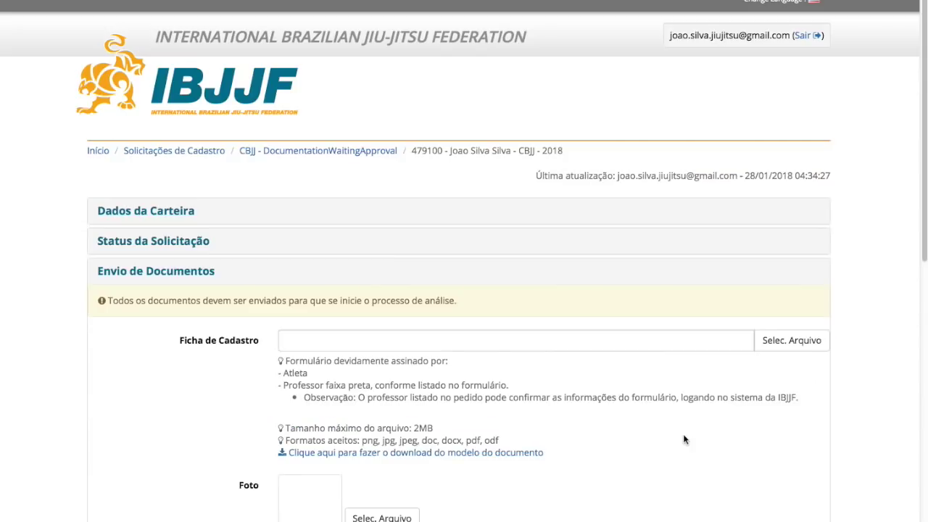
left_click_drag(915, 271, 916, 223)
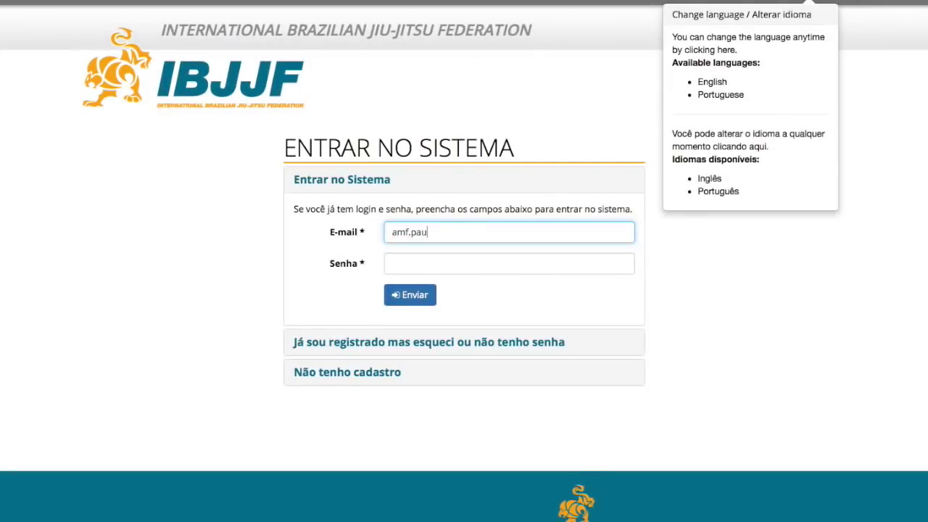
Log in with the second account's e-mail and password and open the request's pending payment.
left_click(472, 276)
type("*****")
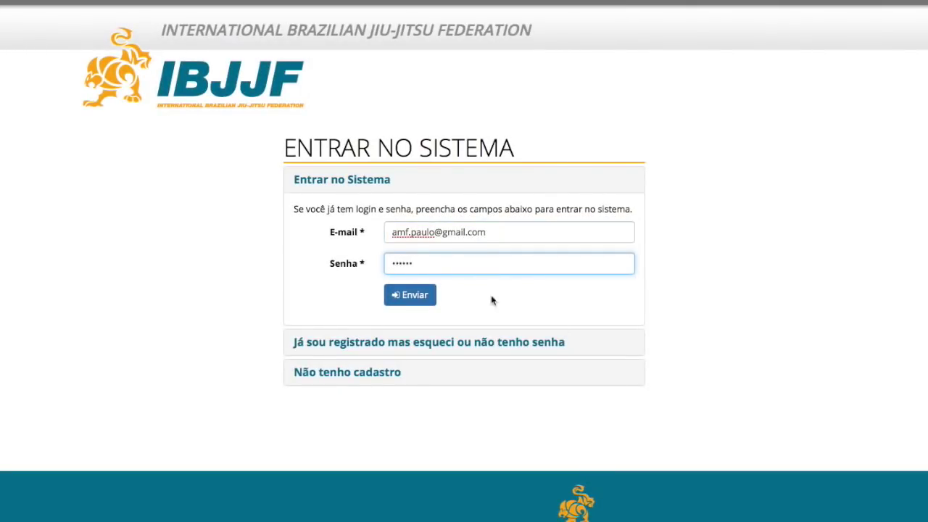
key("Return")
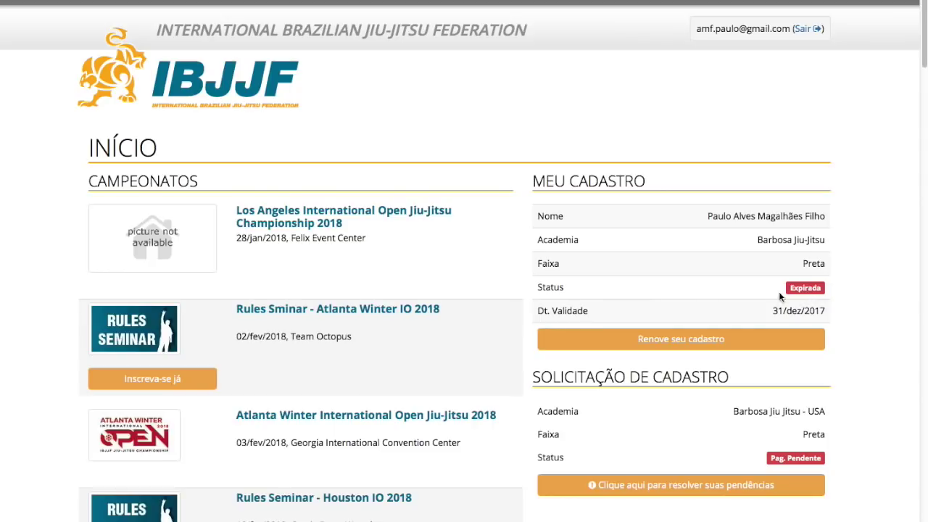
scroll(598, 274, "down", 2)
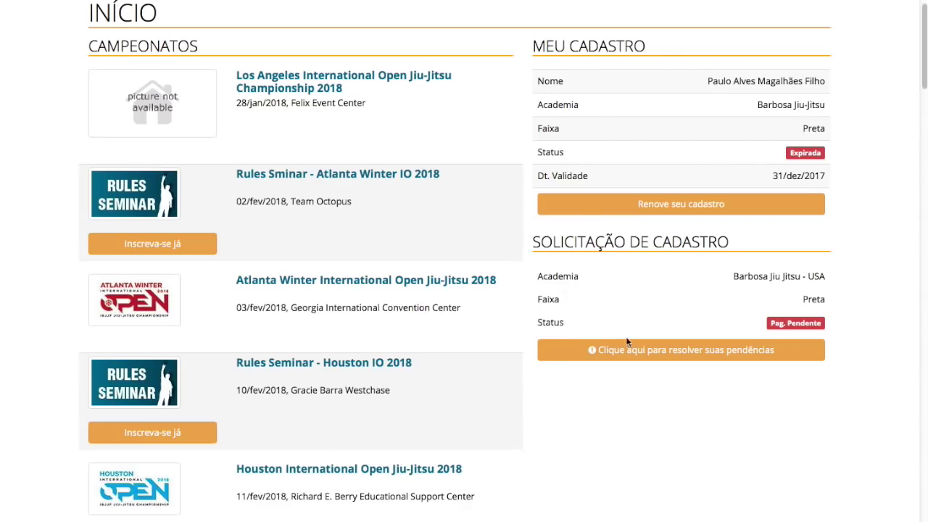
left_click(671, 353)
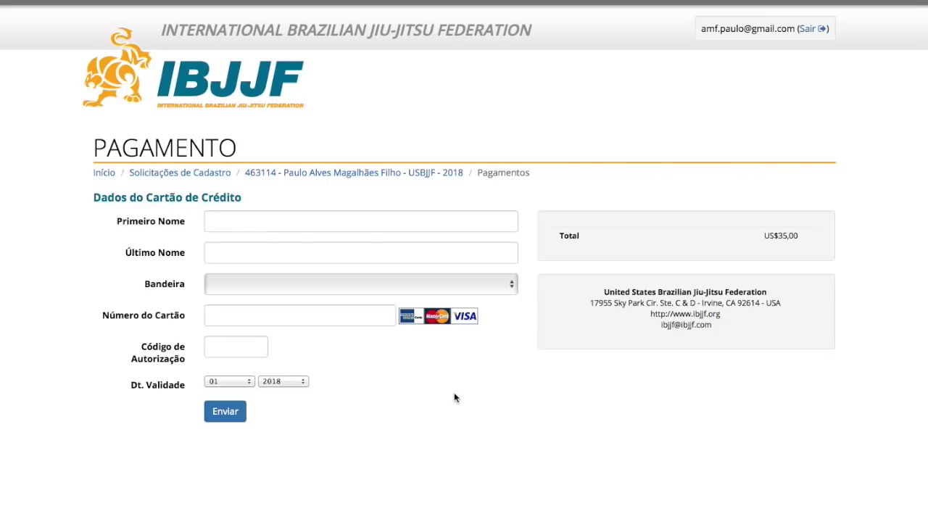
Enter the cardholder's first and last names, choose Visa, and begin the card number.
left_click(360, 221)
key("Tab")
left_click(311, 283)
left_click(311, 304)
left_click(210, 314)
type("4342")
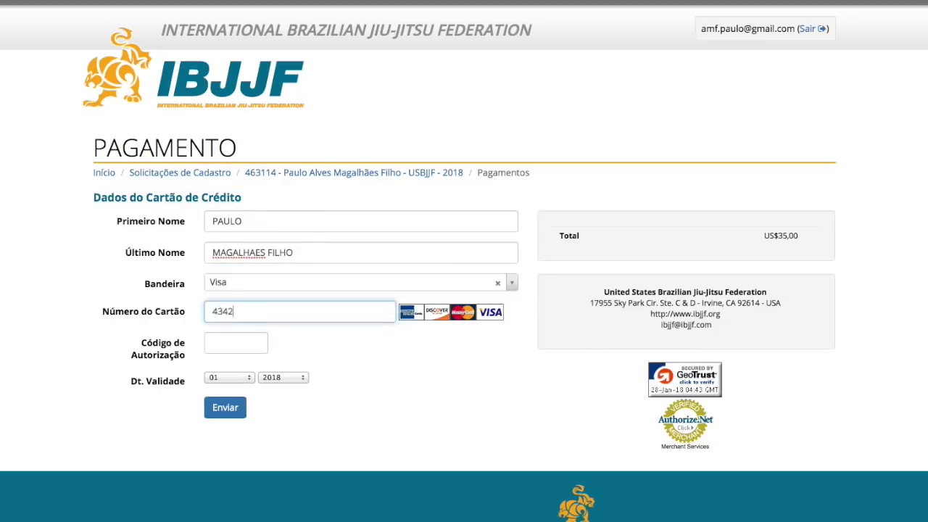